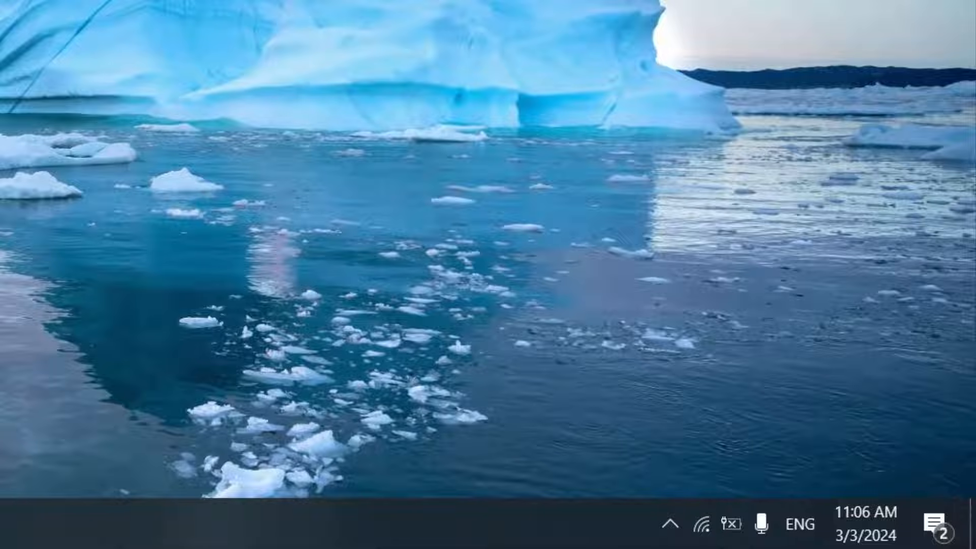
# Open the advanced power settings of the Balanced plan through the Power Options.
pyautogui.moveTo(736, 530)
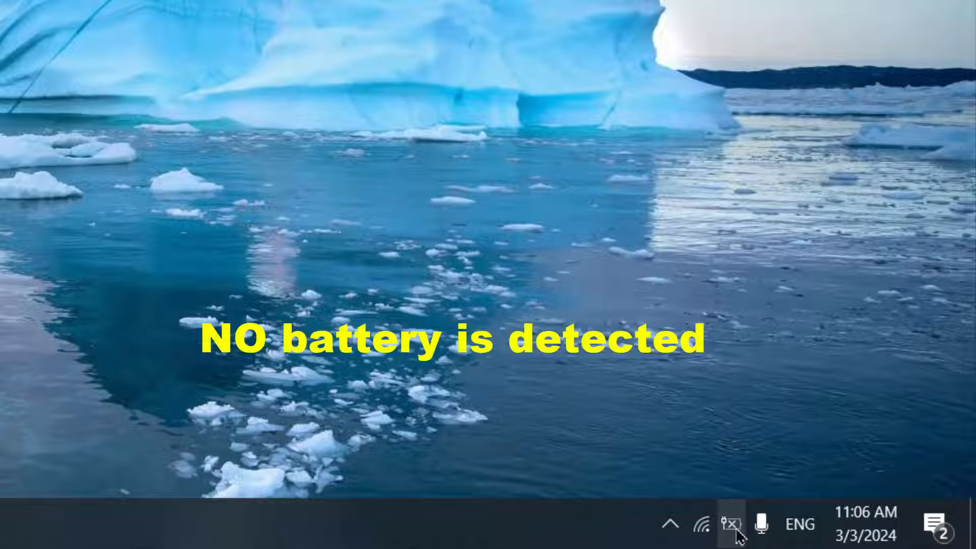
pyautogui.rightClick(736, 530)
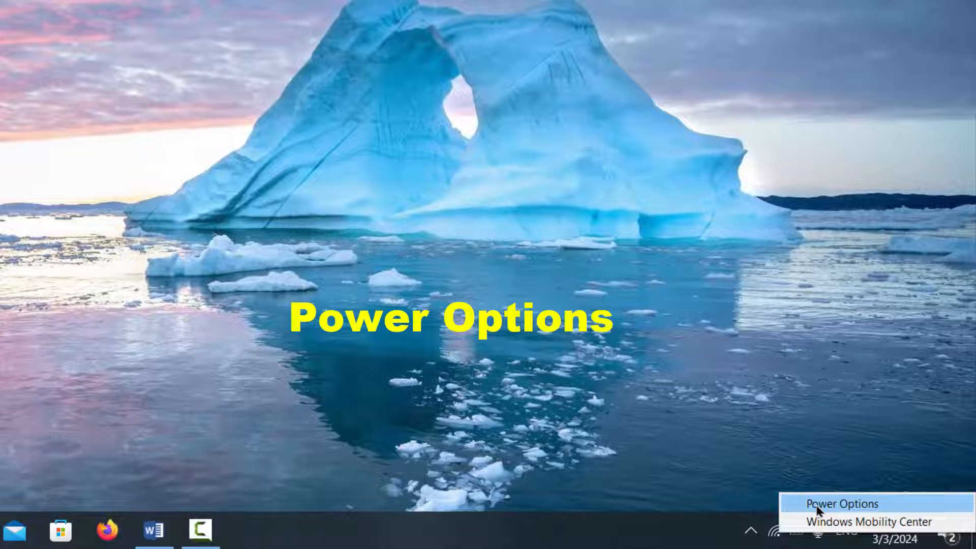
pyautogui.click(818, 509)
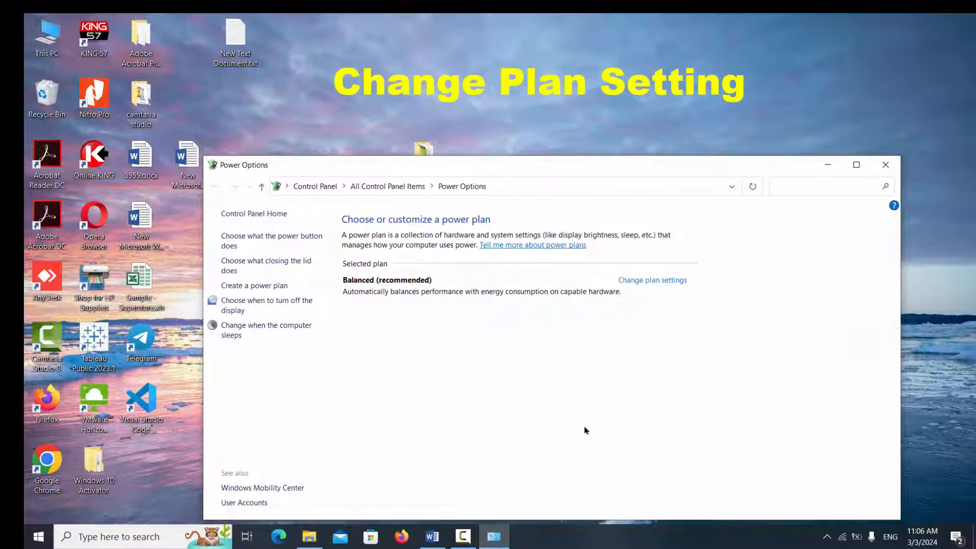
pyautogui.click(636, 281)
pyautogui.click(856, 164)
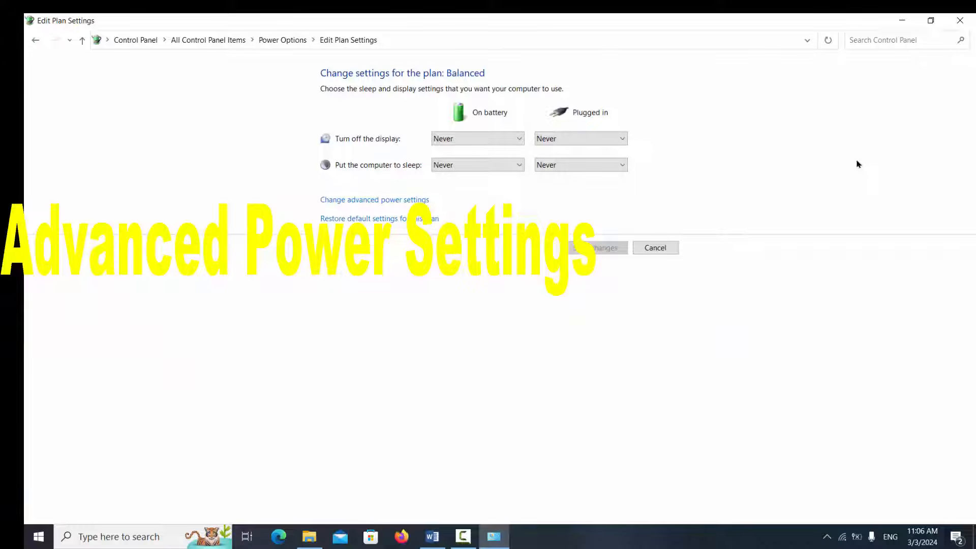
pyautogui.click(352, 201)
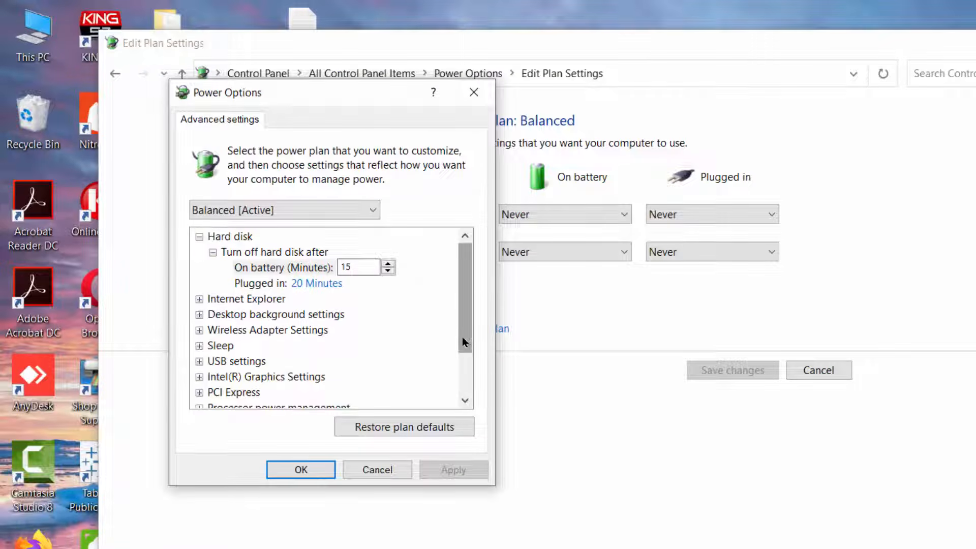
# Set the Balanced plan's low battery level on battery to 7% and apply the change.
pyautogui.moveTo(273, 234); pyautogui.dragTo(264, 290)
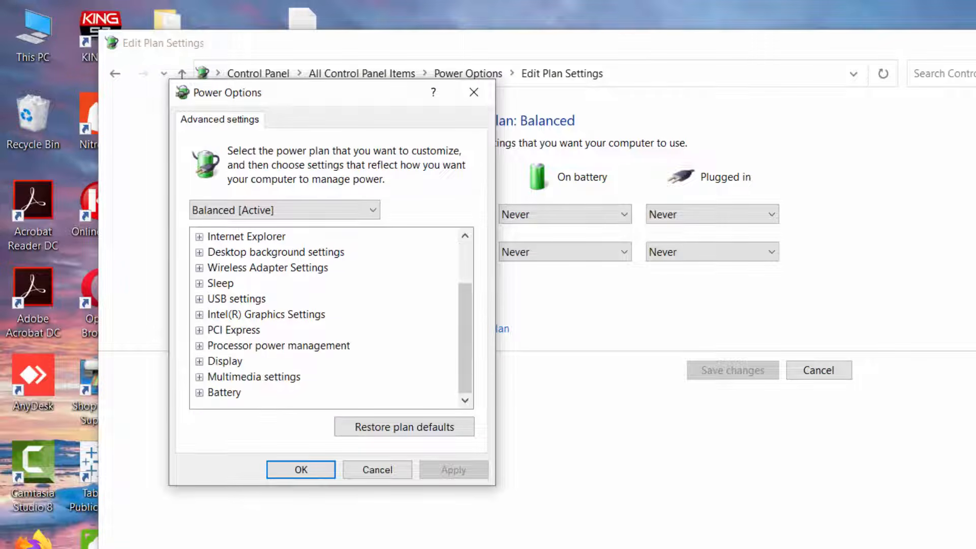
pyautogui.click(199, 392)
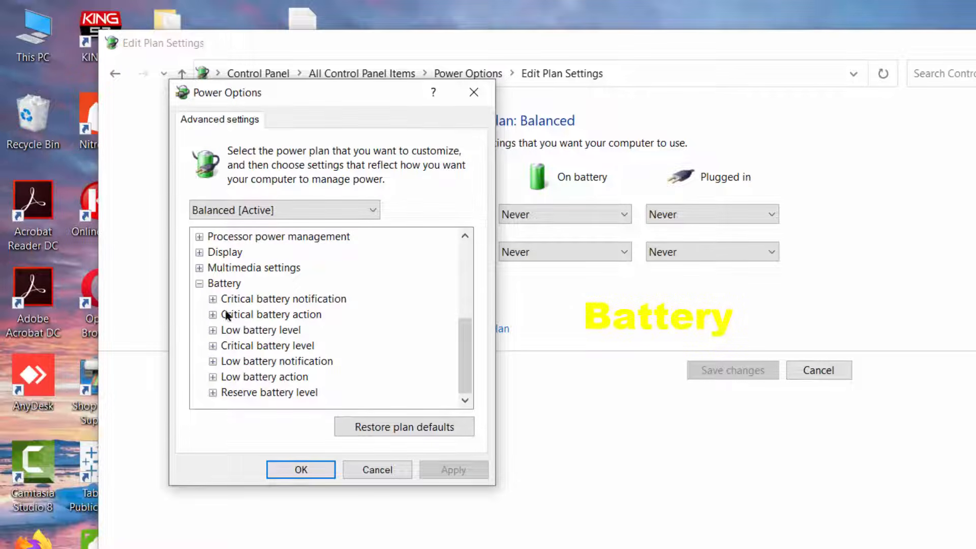
pyautogui.moveTo(279, 303)
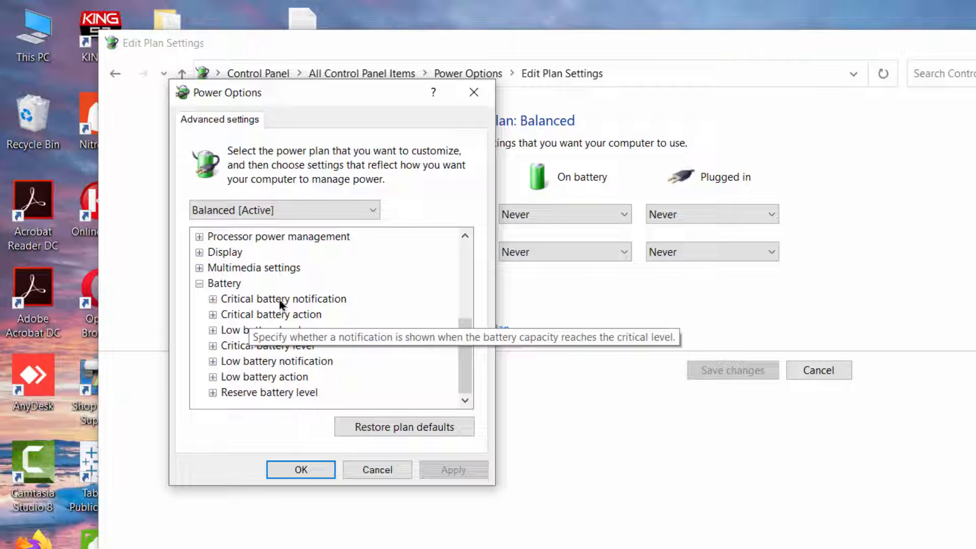
pyautogui.click(213, 331)
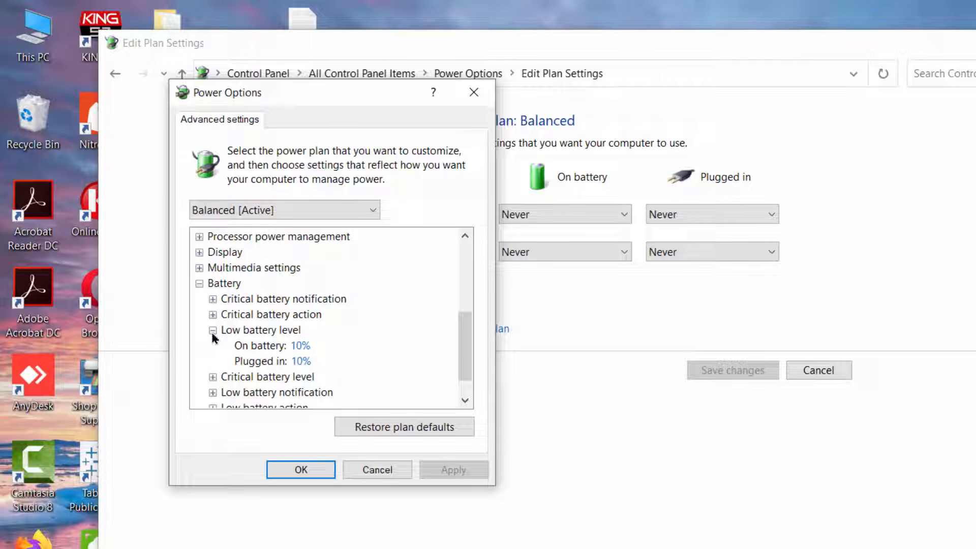
pyautogui.click(279, 350)
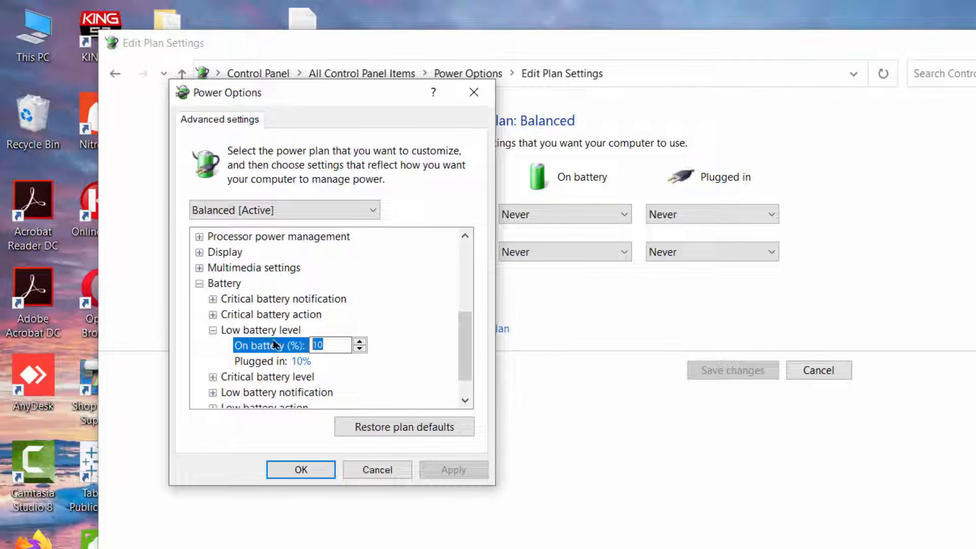
pyautogui.write('7')
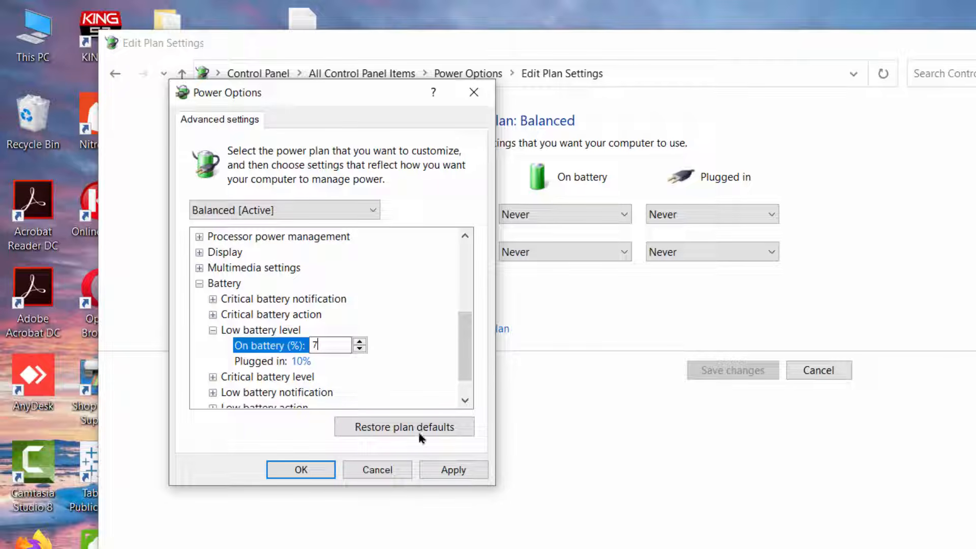
pyautogui.click(451, 473)
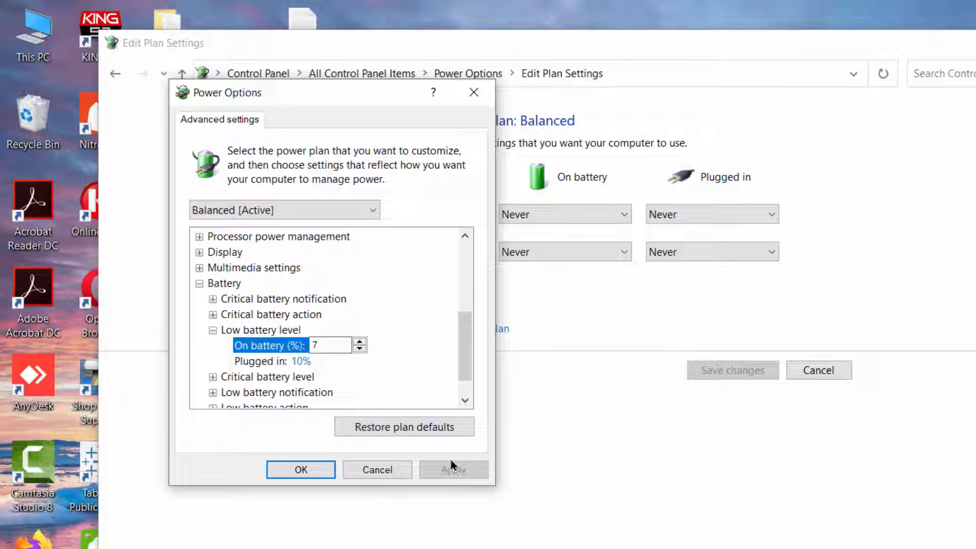
pyautogui.click(357, 348)
pyautogui.click(359, 342)
pyautogui.click(452, 470)
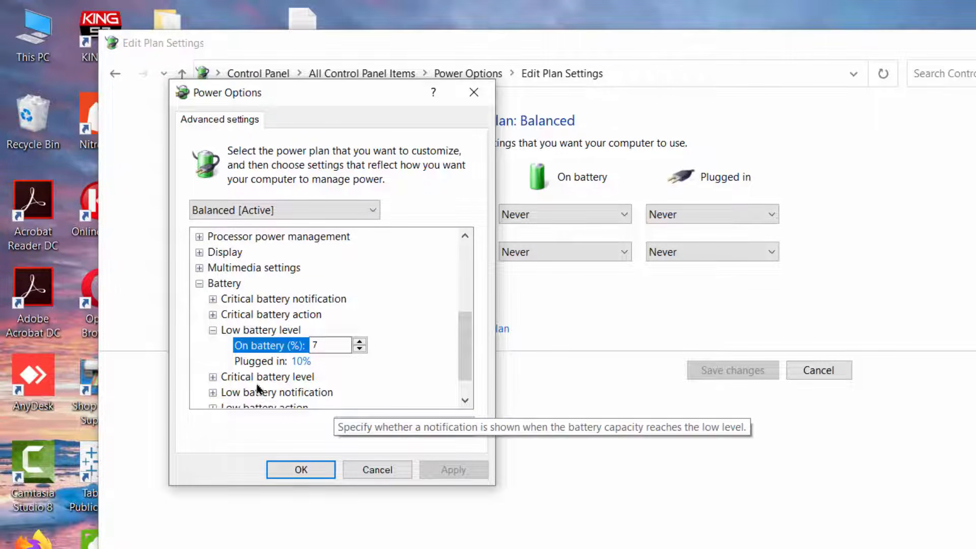
pyautogui.click(213, 330)
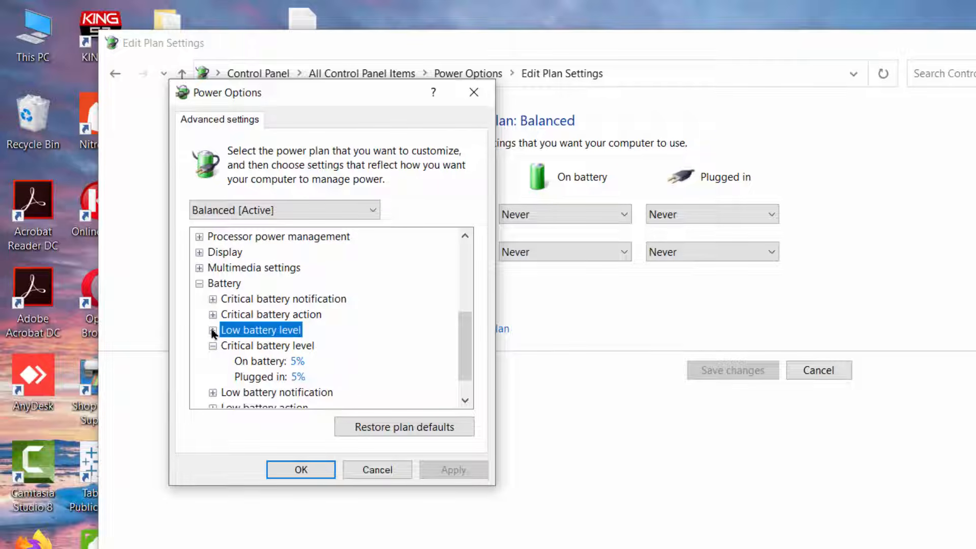
pyautogui.click(212, 345)
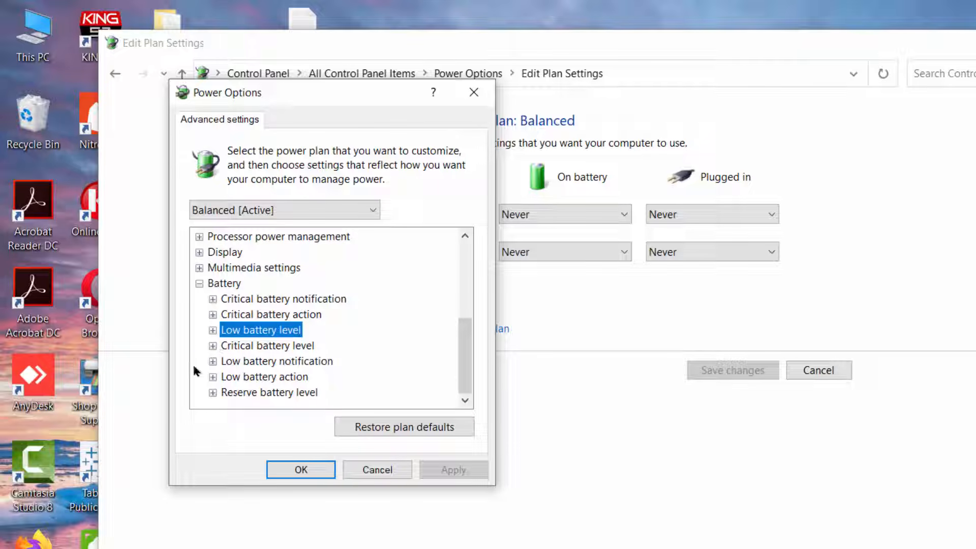
# Set the reserve battery level on battery to 4% and apply the change.
pyautogui.click(213, 392)
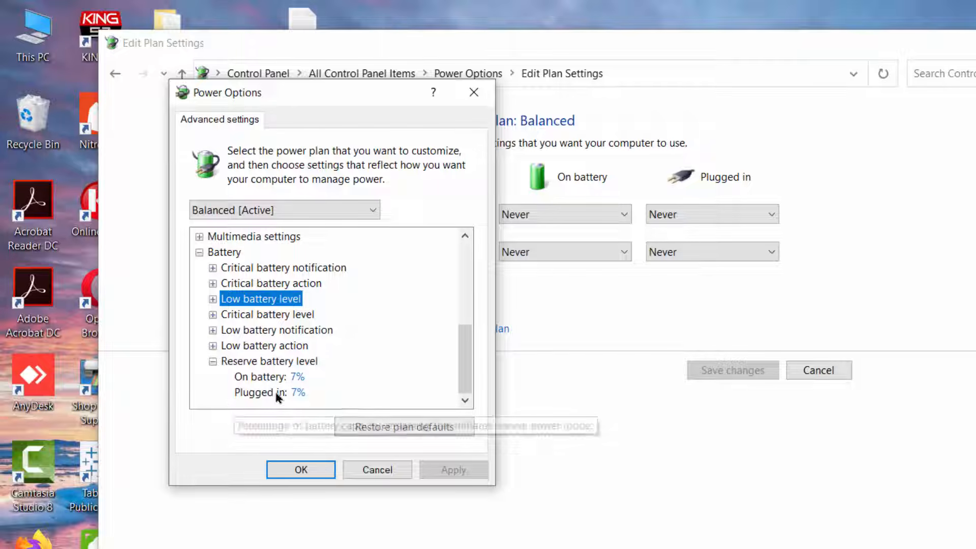
pyautogui.click(297, 376)
pyautogui.click(360, 373)
pyautogui.click(360, 373)
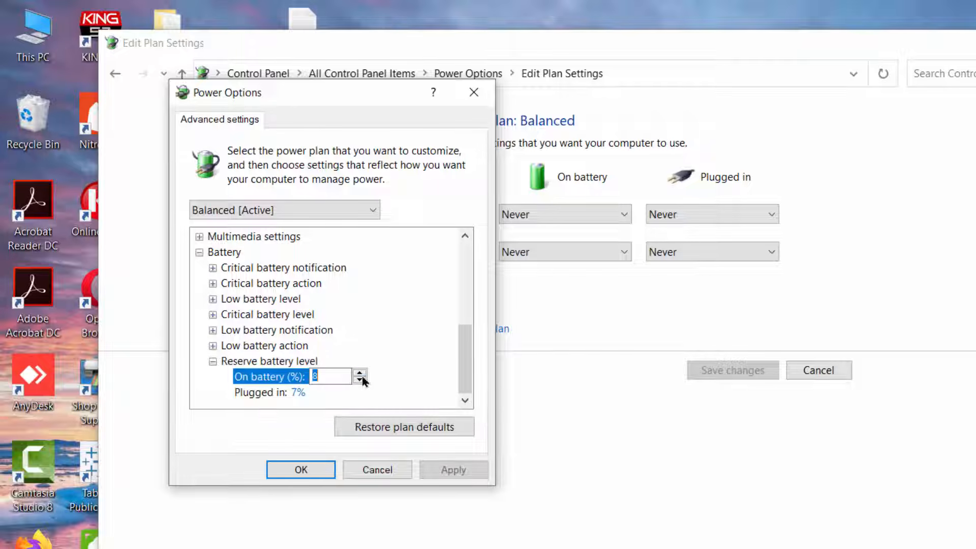
pyautogui.click(361, 373)
pyautogui.click(361, 373)
pyautogui.click(360, 374)
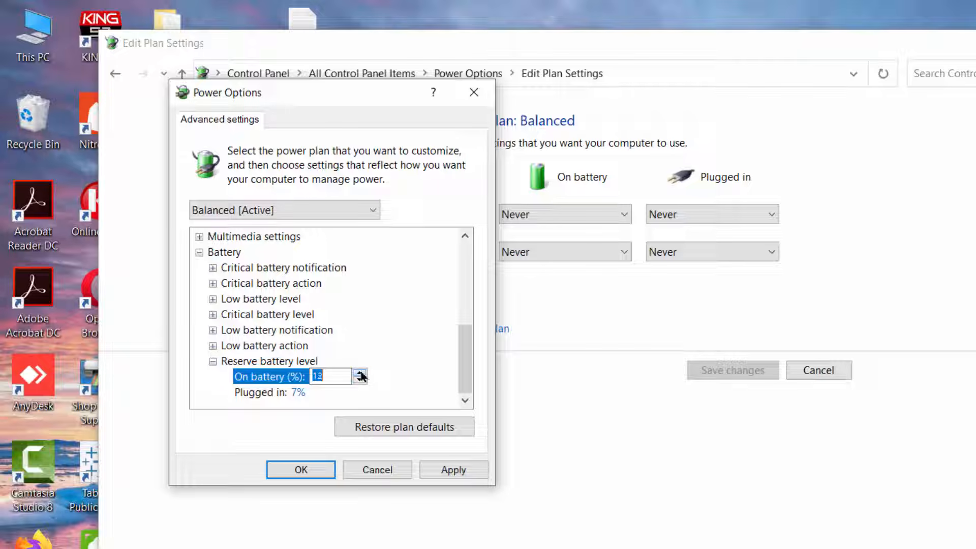
pyautogui.click(359, 380)
pyautogui.click(359, 381)
pyautogui.click(359, 381)
pyautogui.click(359, 380)
pyautogui.click(359, 381)
pyautogui.click(359, 381)
pyautogui.click(360, 381)
pyautogui.click(359, 381)
pyautogui.click(359, 381)
pyautogui.click(452, 469)
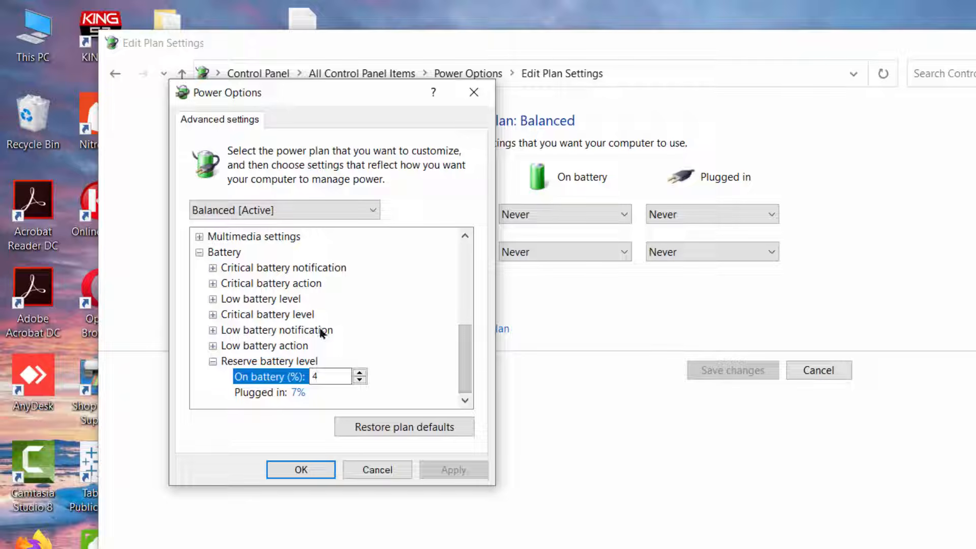
pyautogui.click(212, 362)
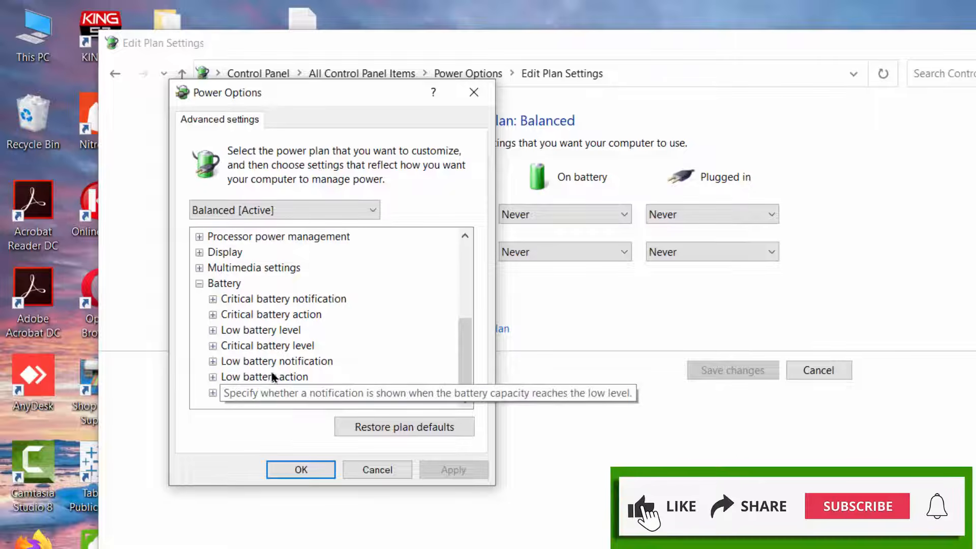
# Check which low battery action is set for running on battery.
pyautogui.click(213, 377)
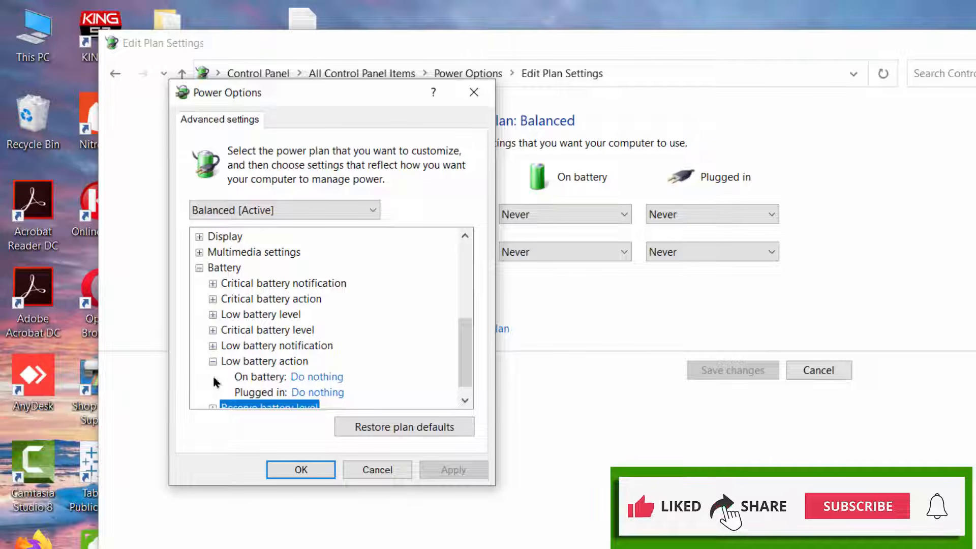
pyautogui.click(320, 377)
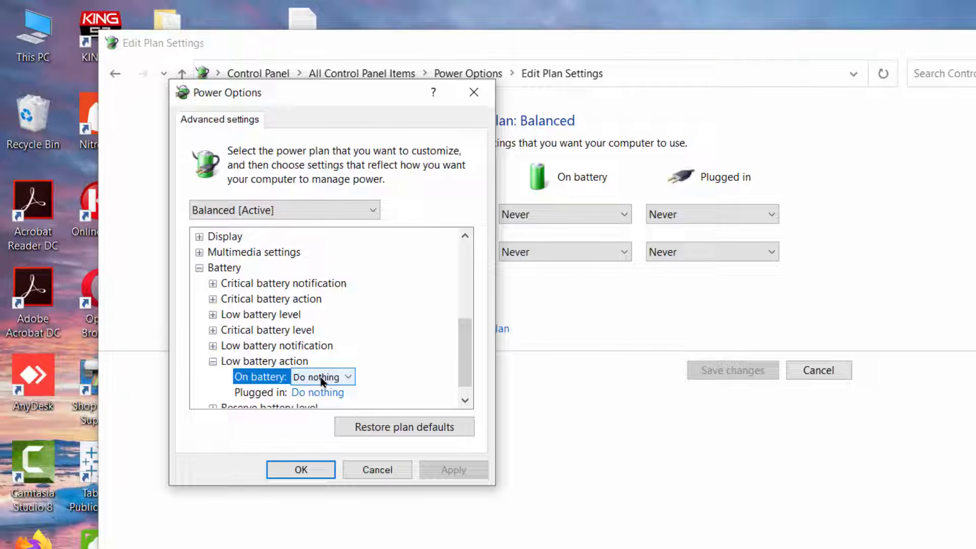
pyautogui.click(213, 362)
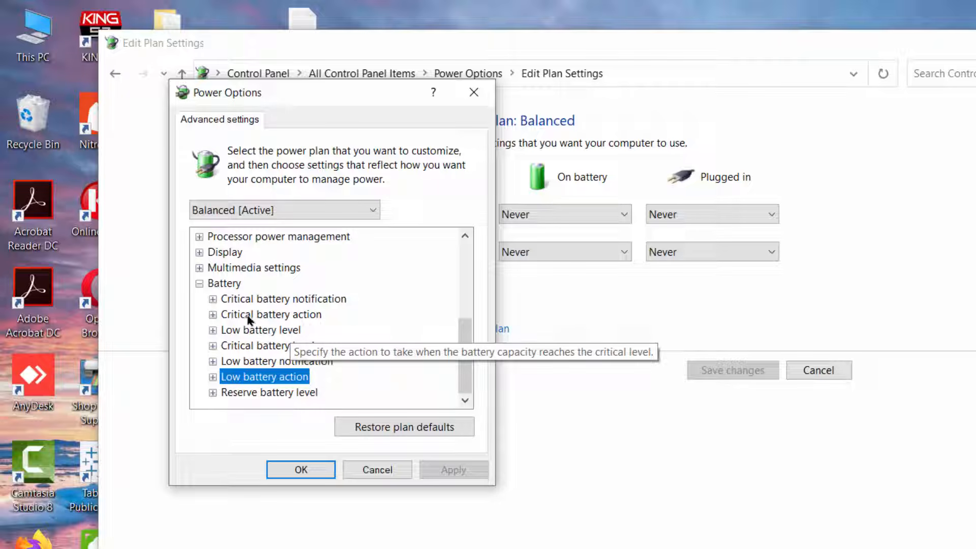
# Choose Hibernate as the critical battery action on battery, apply it and close the advanced power settings.
pyautogui.click(213, 315)
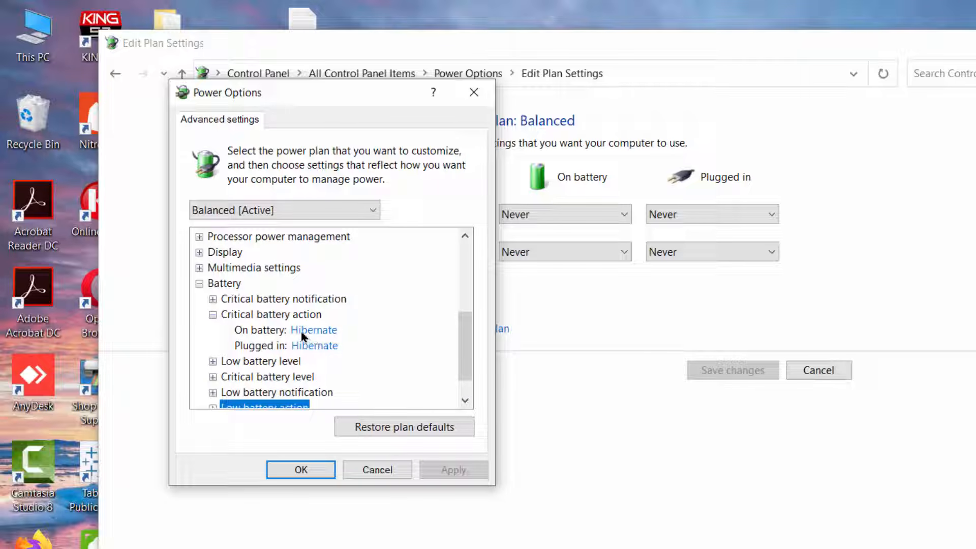
pyautogui.click(314, 331)
pyautogui.click(345, 333)
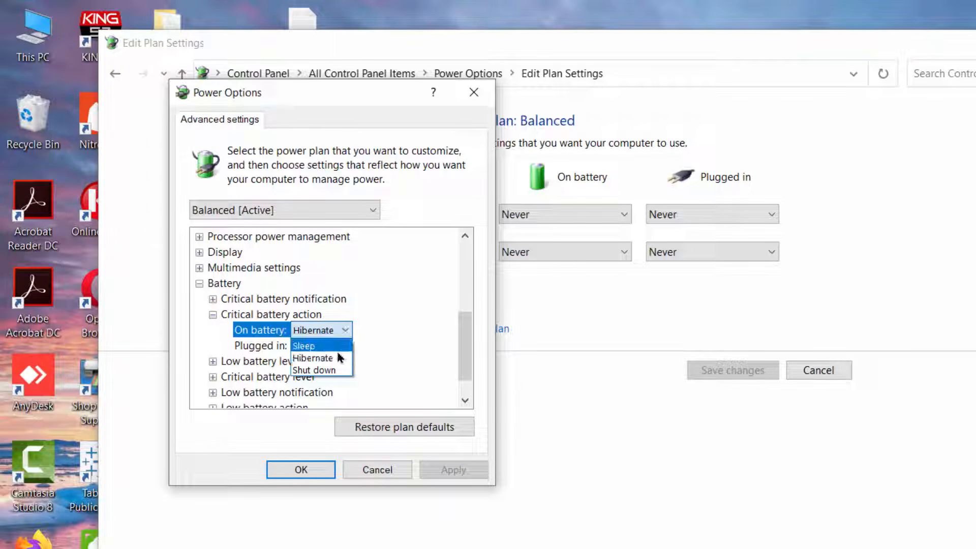
pyautogui.click(314, 358)
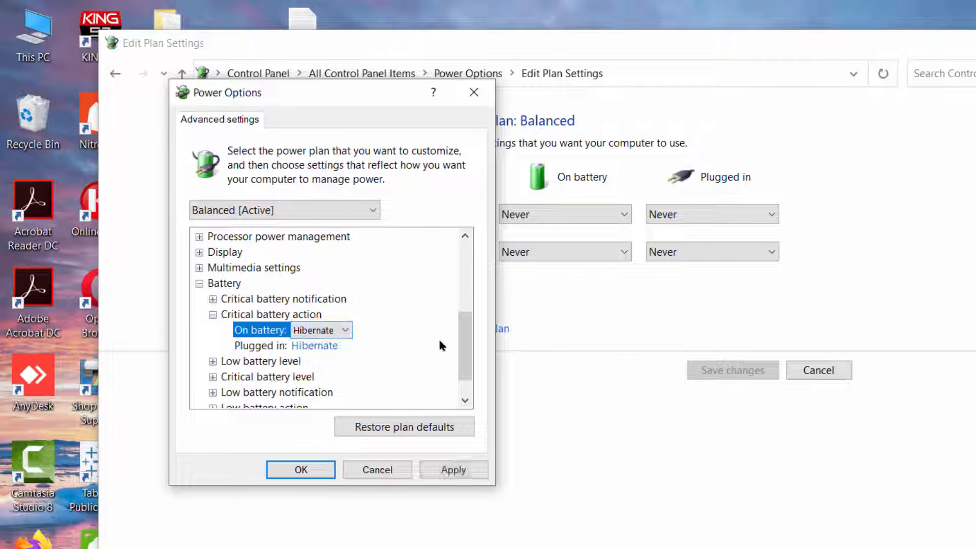
pyautogui.click(455, 470)
pyautogui.click(299, 469)
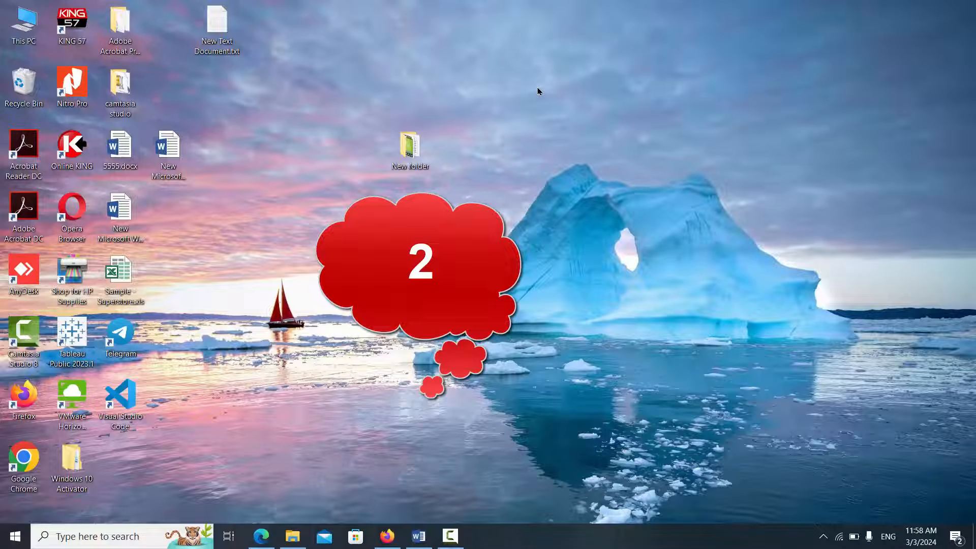
# Open Computer Management and display the Device Manager.
pyautogui.press('super+x')
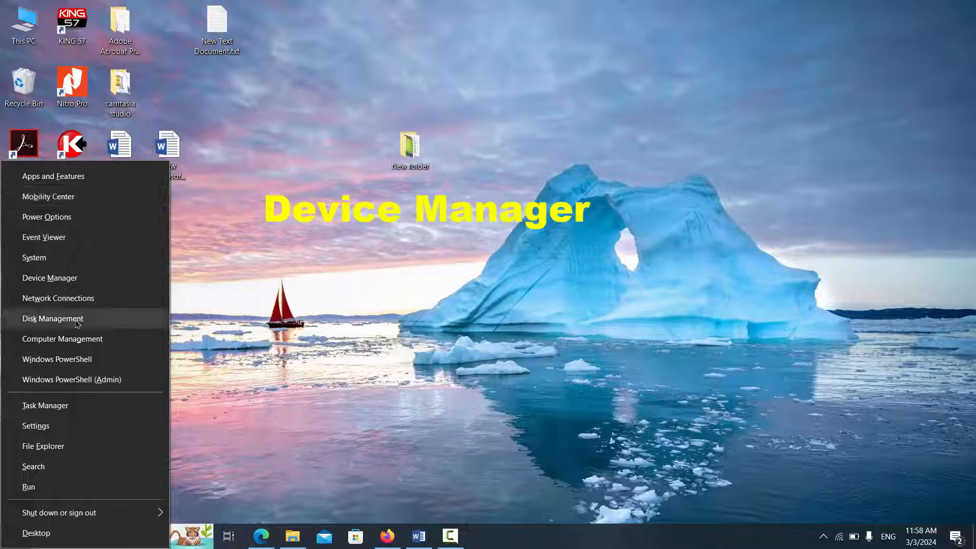
pyautogui.click(77, 339)
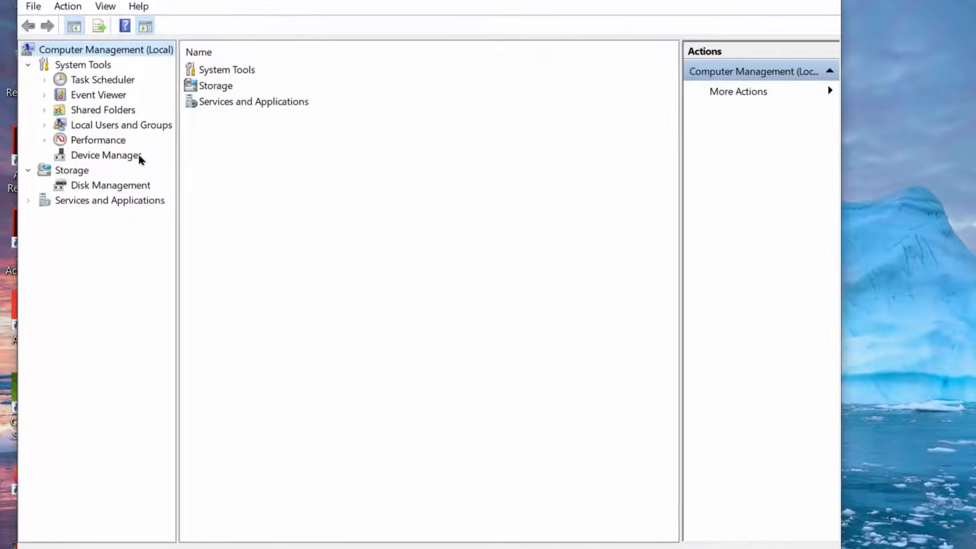
pyautogui.click(138, 157)
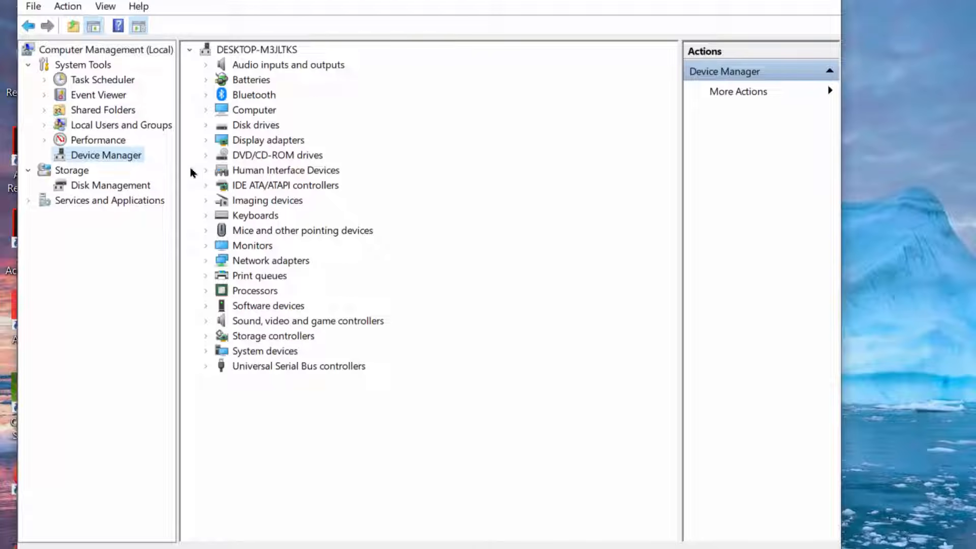
# View the properties of the Batteries device category and close them again.
pyautogui.rightClick(246, 83)
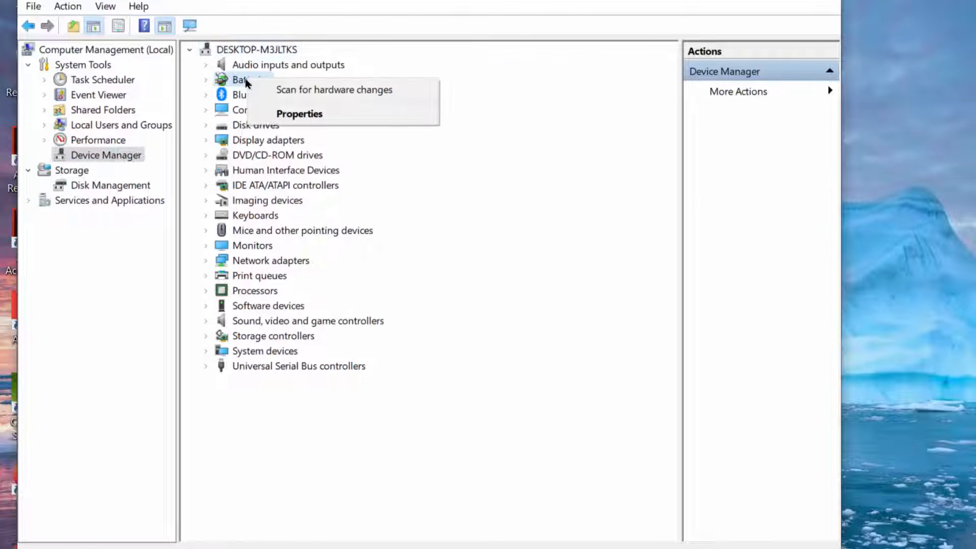
pyautogui.click(284, 113)
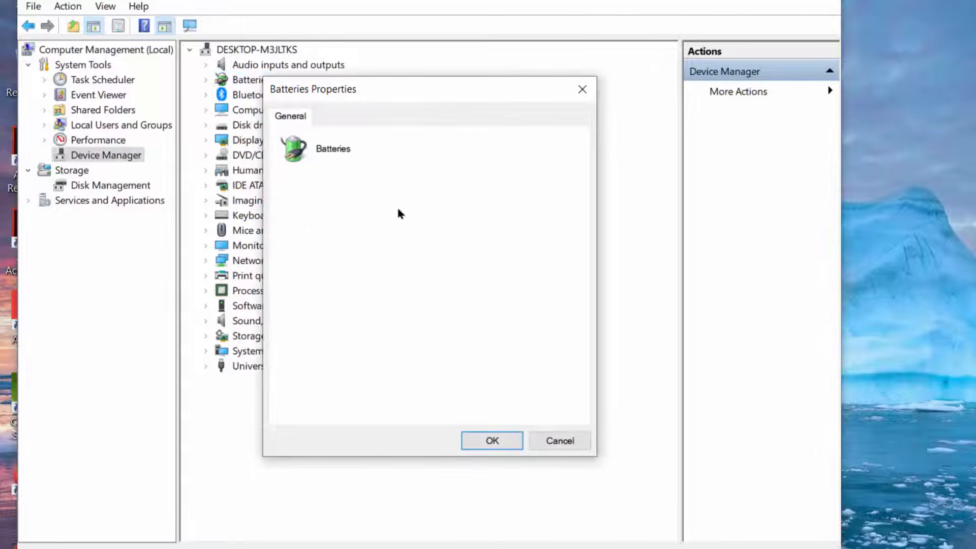
pyautogui.click(586, 91)
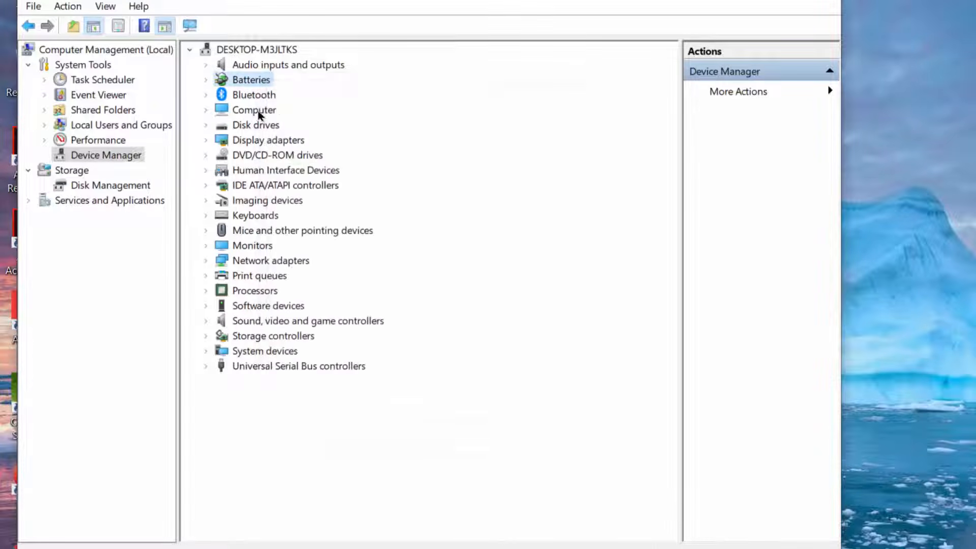
# Open the properties of the Microsoft AC Adapter under Batteries to examine its device status.
pyautogui.click(210, 80)
pyautogui.rightClick(264, 99)
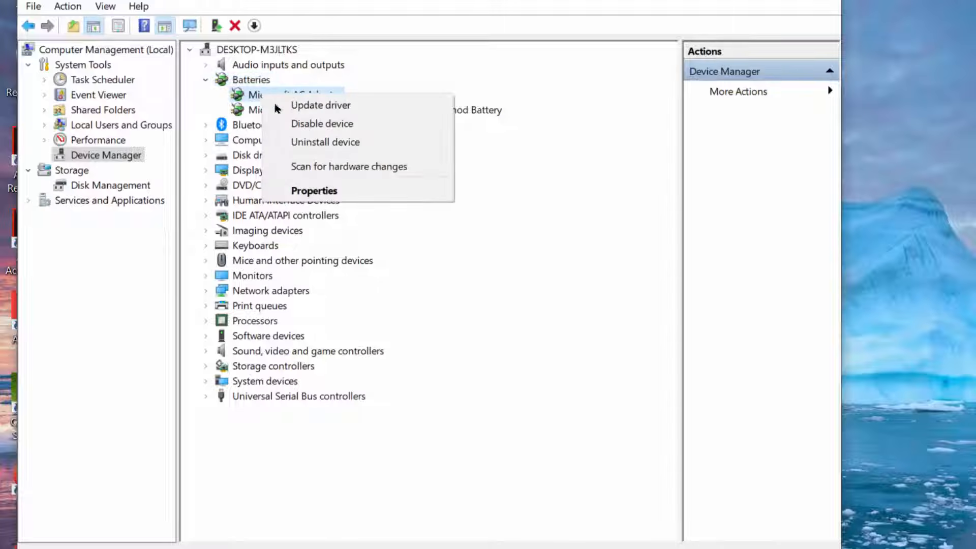
pyautogui.click(311, 195)
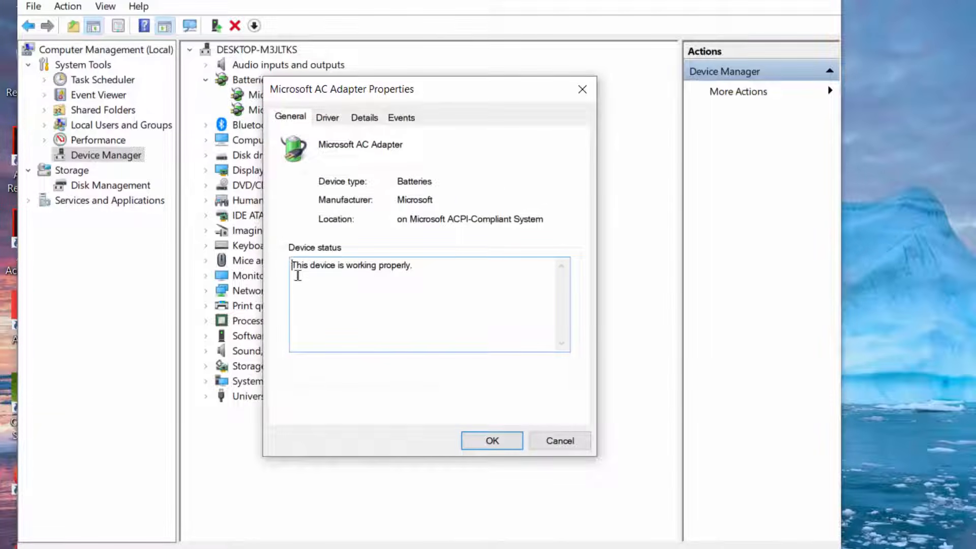
# Close the AC adapter's properties, then view the device status of the Microsoft Surface ACPI-Compliant Control Method Battery and close its properties.
pyautogui.click(492, 440)
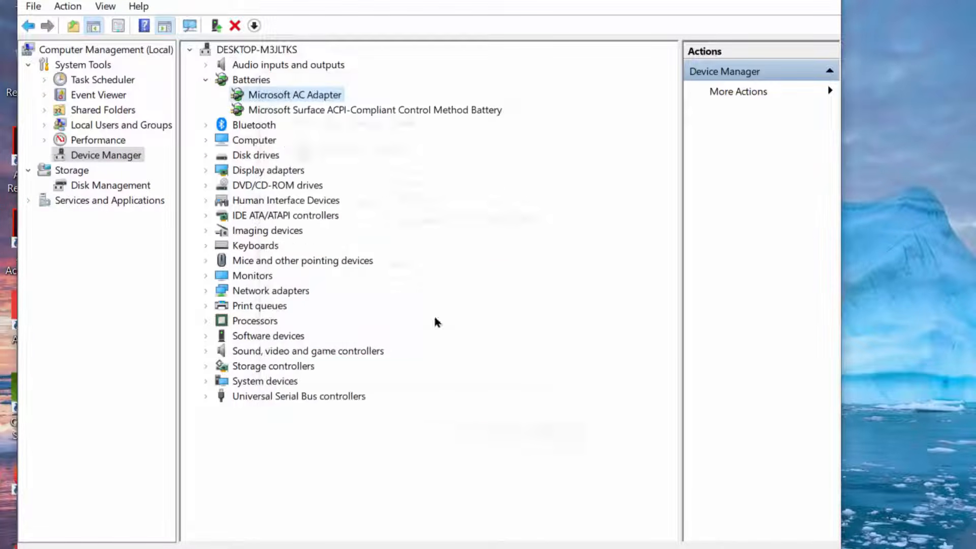
pyautogui.rightClick(275, 111)
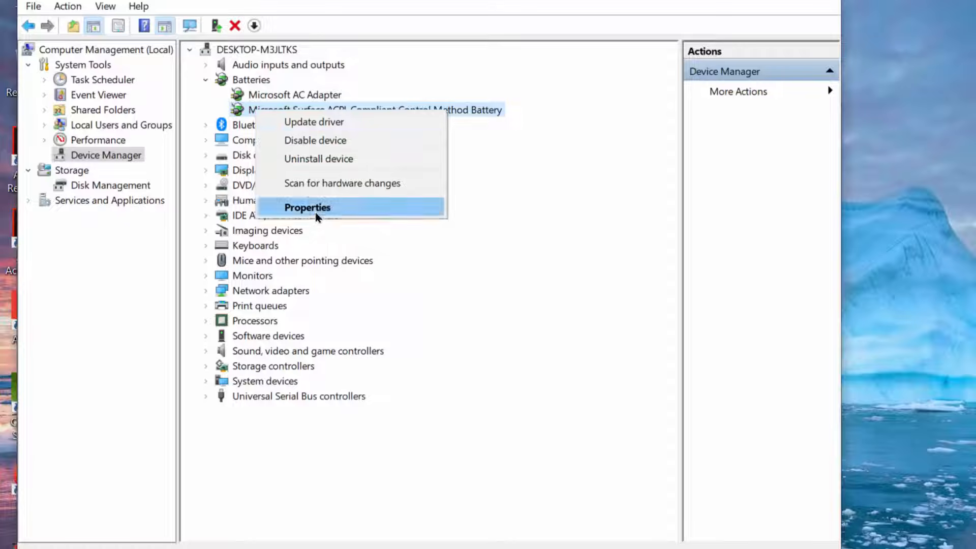
pyautogui.click(315, 210)
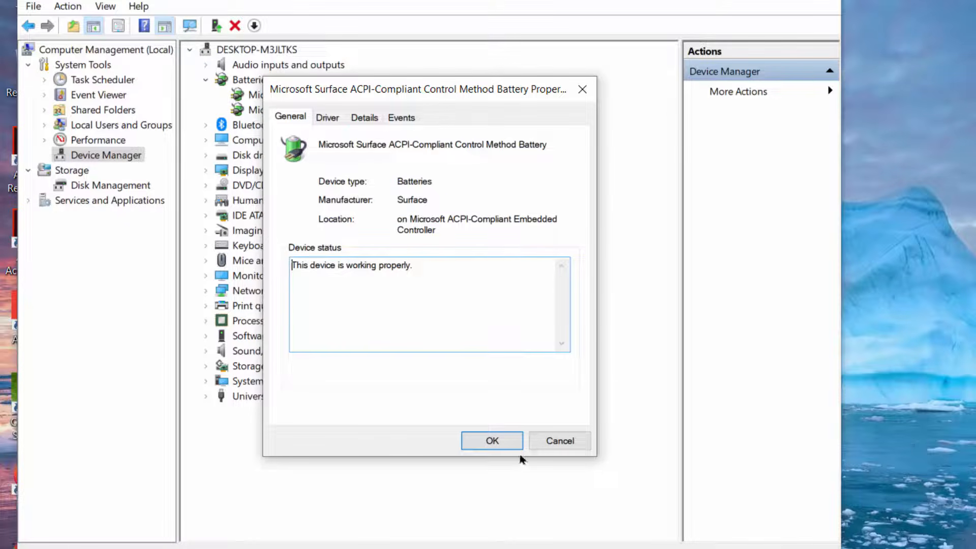
pyautogui.click(491, 440)
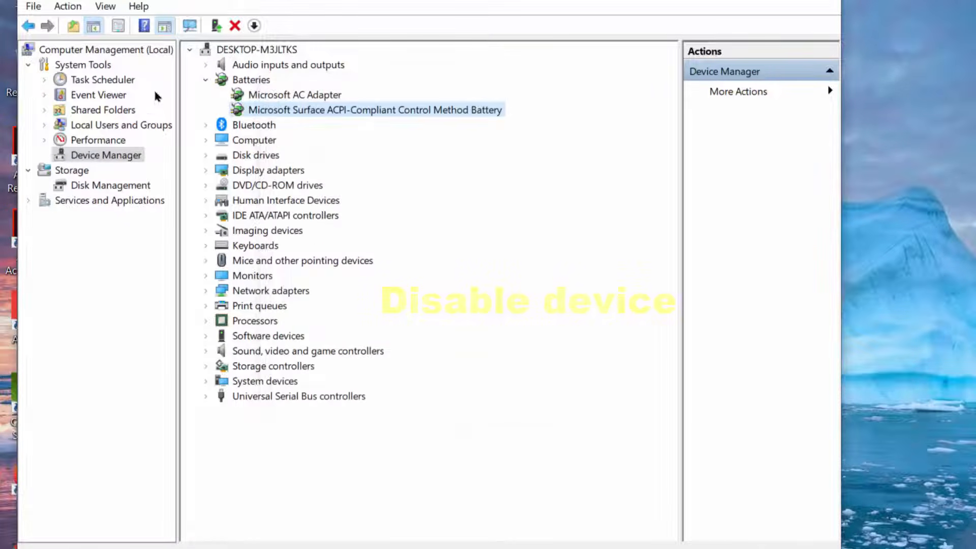
# Disable the Microsoft AC Adapter under Batteries and enable it again.
pyautogui.rightClick(288, 97)
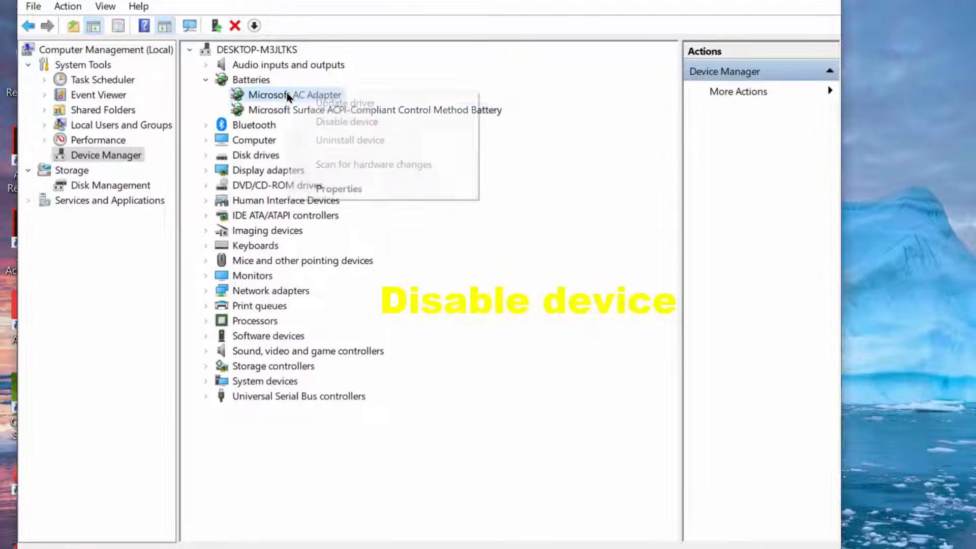
pyautogui.click(348, 123)
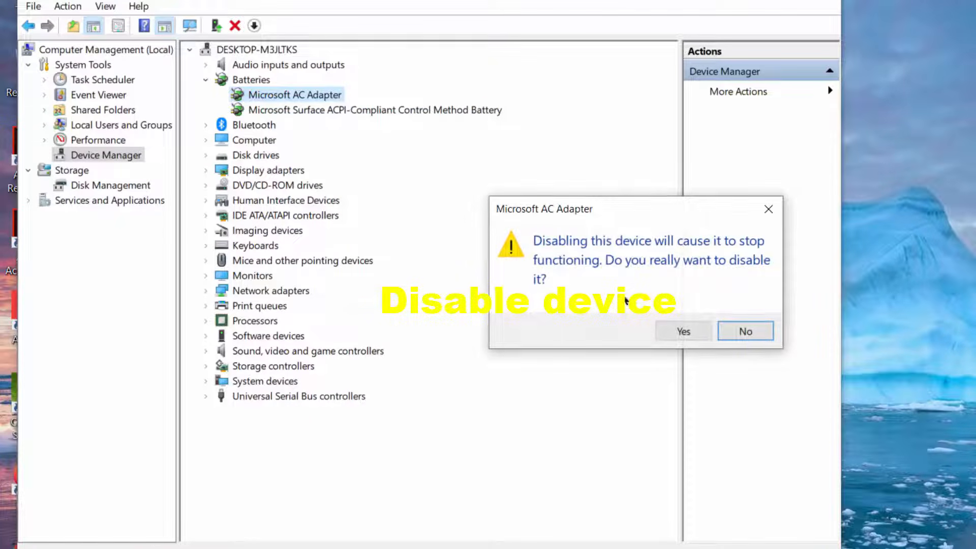
pyautogui.click(683, 331)
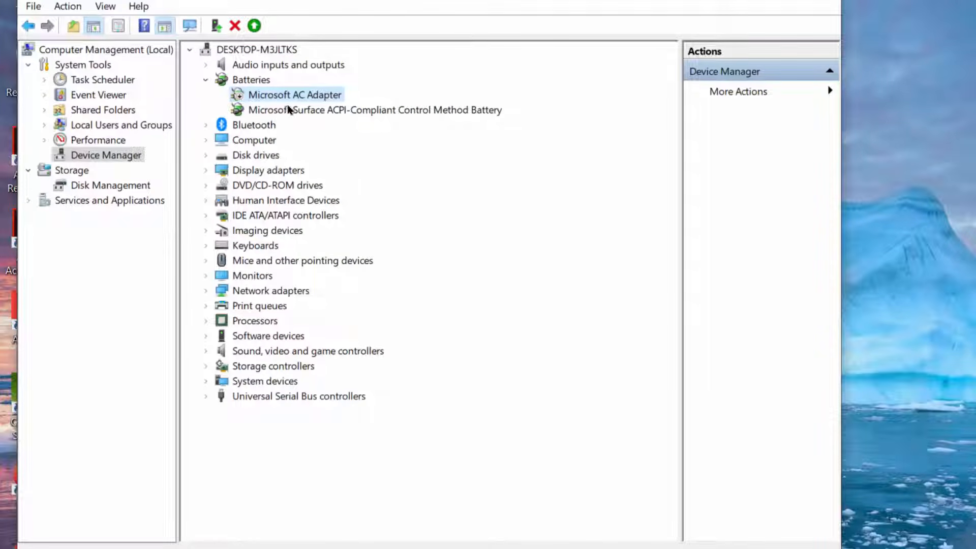
pyautogui.rightClick(299, 95)
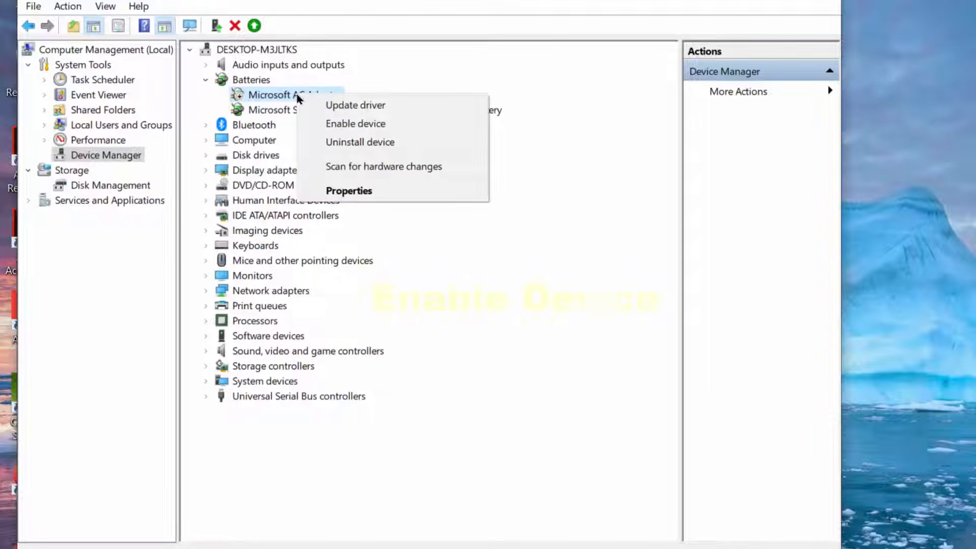
pyautogui.click(350, 127)
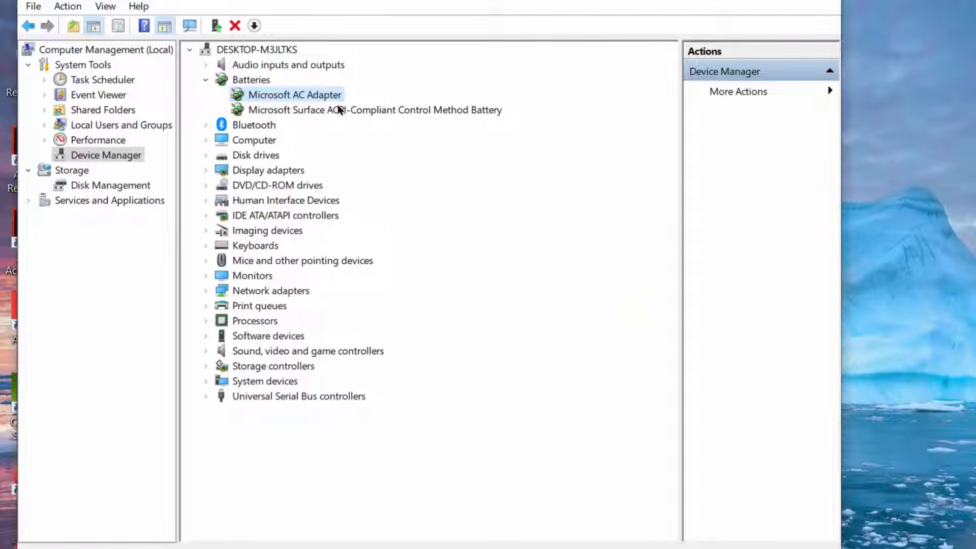
# Disable the Microsoft Surface ACPI-Compliant Control Method Battery and enable it again.
pyautogui.rightClick(339, 110)
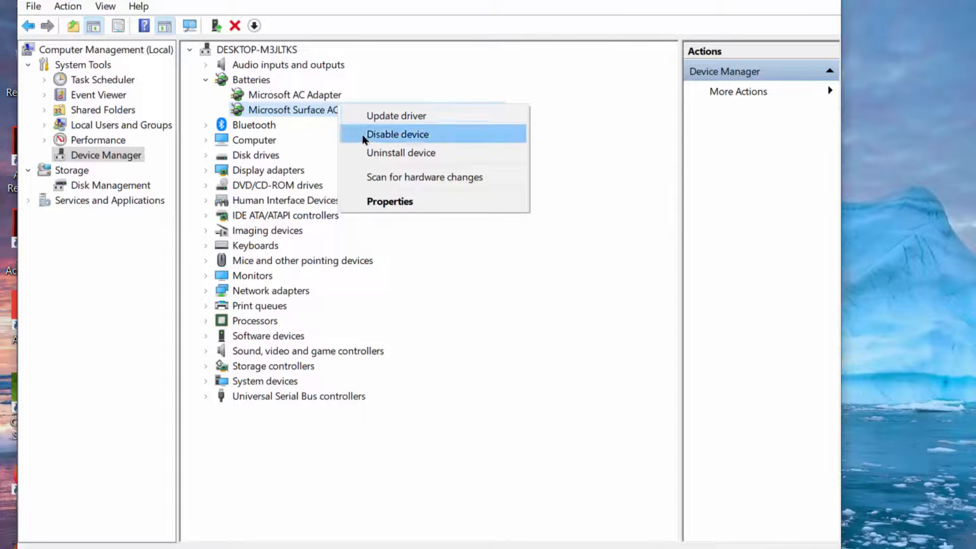
pyautogui.click(365, 135)
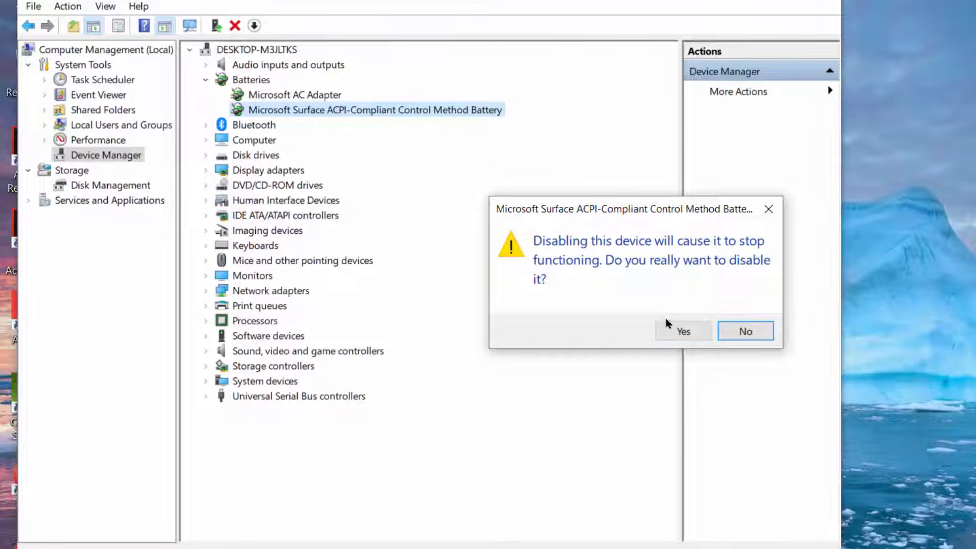
pyautogui.click(675, 329)
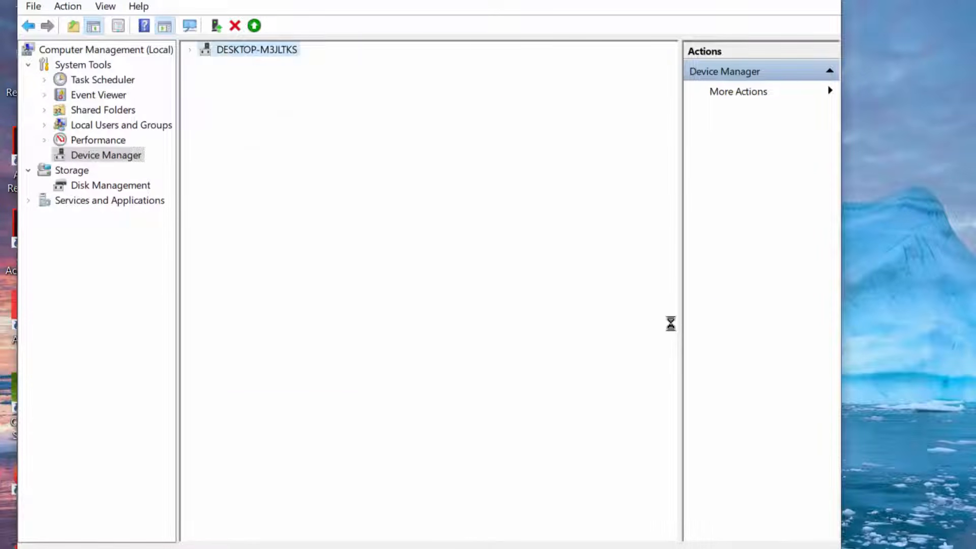
pyautogui.rightClick(357, 116)
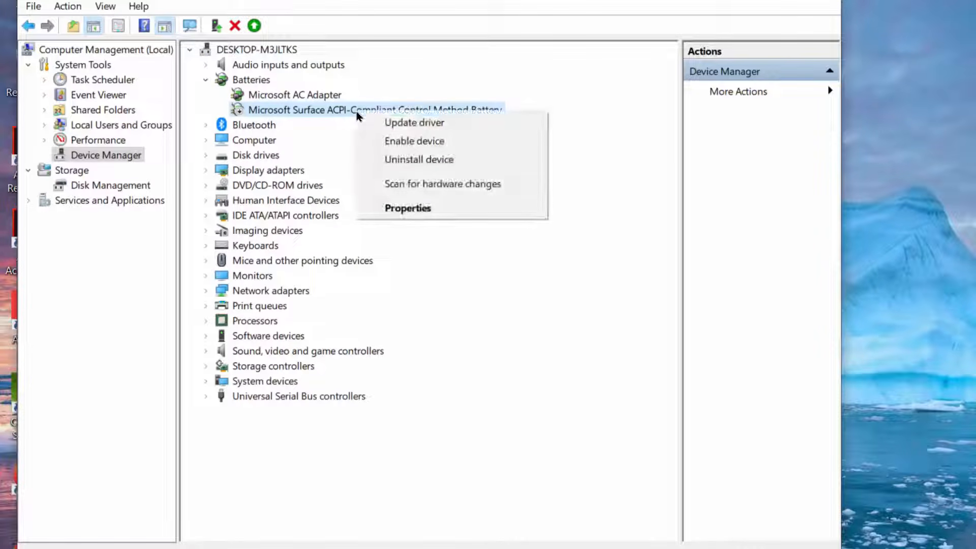
pyautogui.click(401, 140)
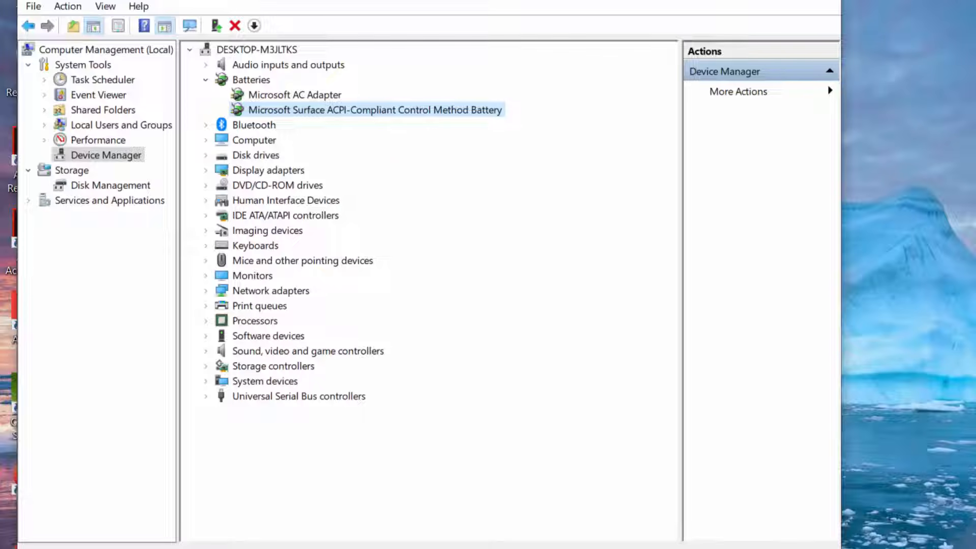
# Uninstall the Microsoft Surface ACPI-Compliant Control Method Battery and scan the Batteries category for hardware changes.
pyautogui.rightClick(313, 110)
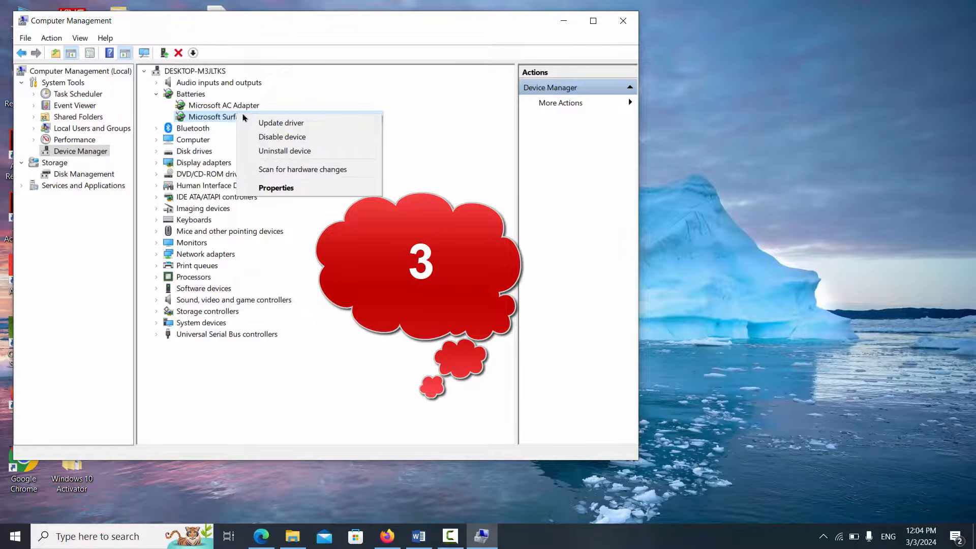
pyautogui.click(300, 150)
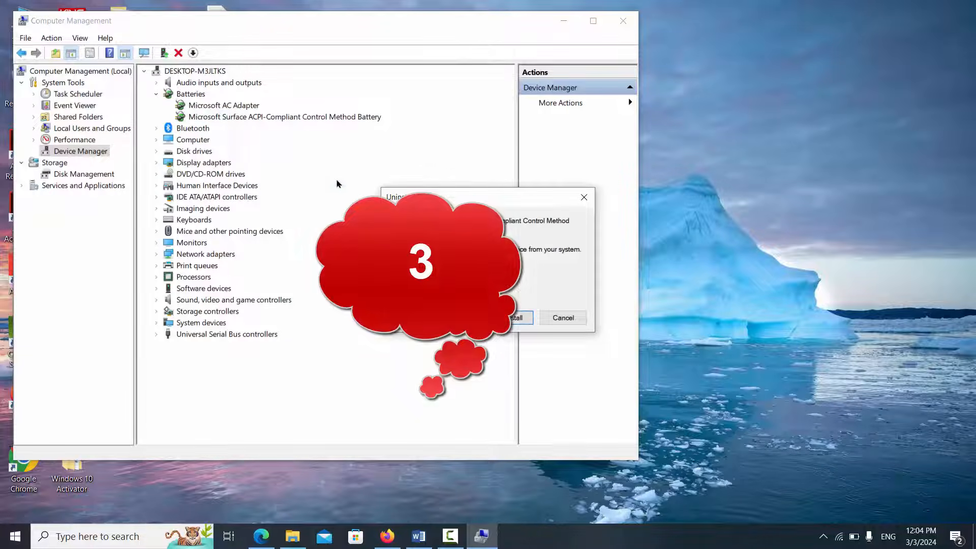
pyautogui.click(502, 319)
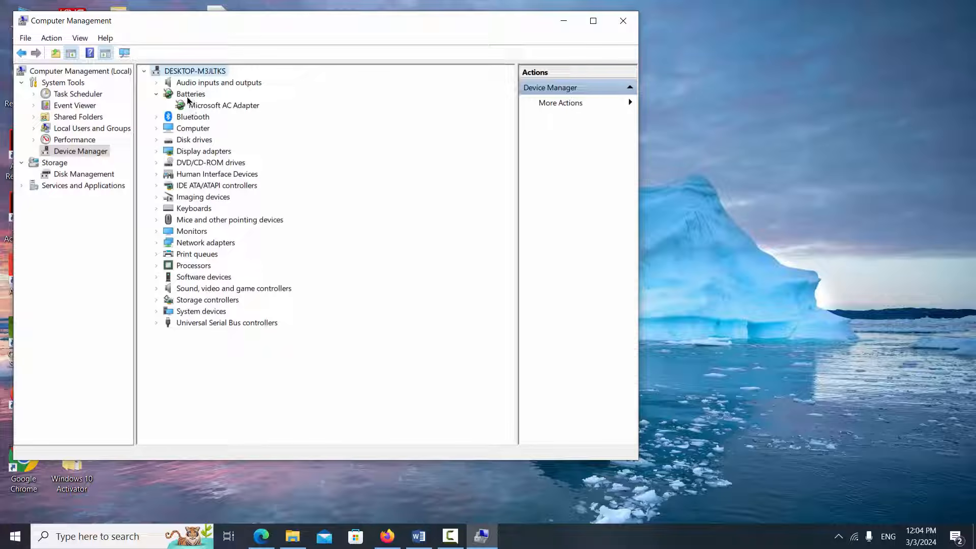
pyautogui.rightClick(188, 95)
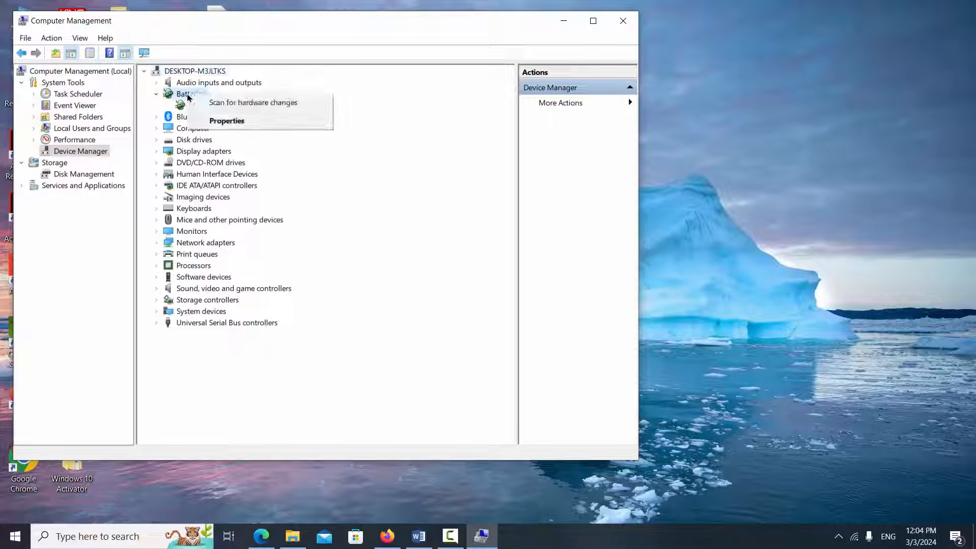
pyautogui.click(219, 102)
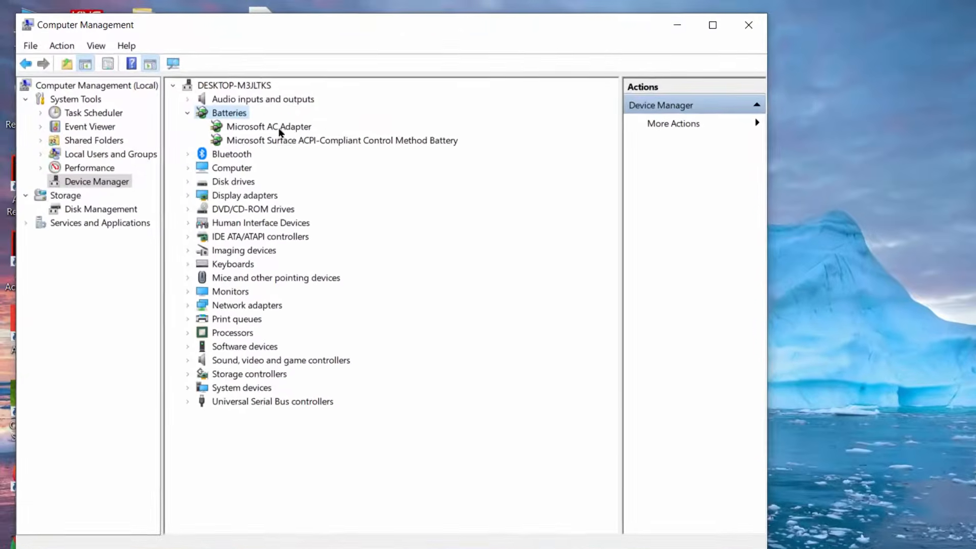
# Uninstall the Microsoft AC Adapter and scan the Batteries category for hardware changes.
pyautogui.rightClick(279, 131)
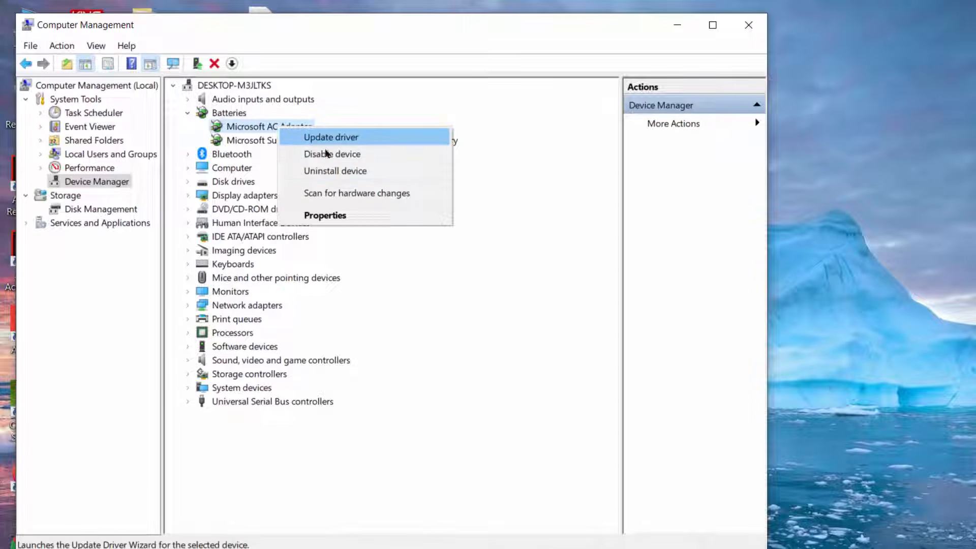
pyautogui.click(342, 171)
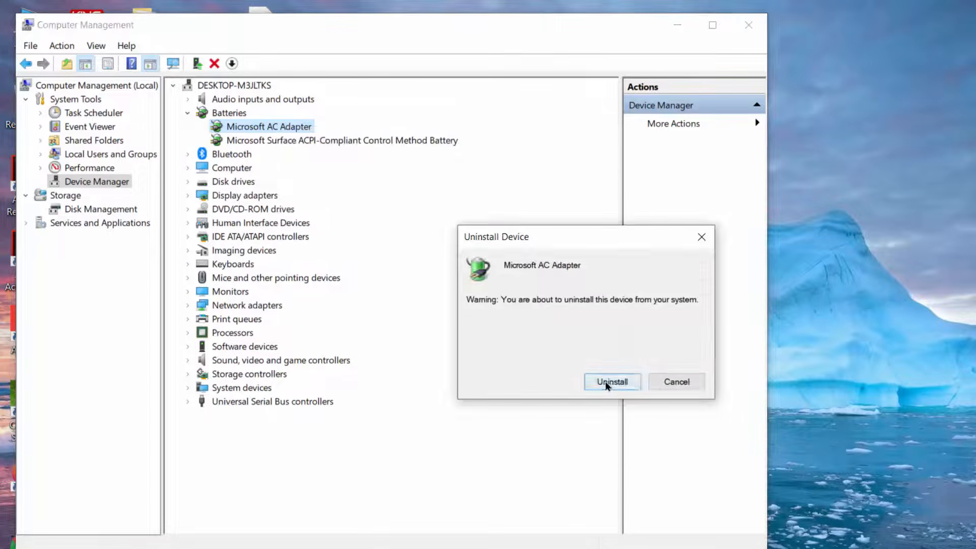
pyautogui.click(607, 384)
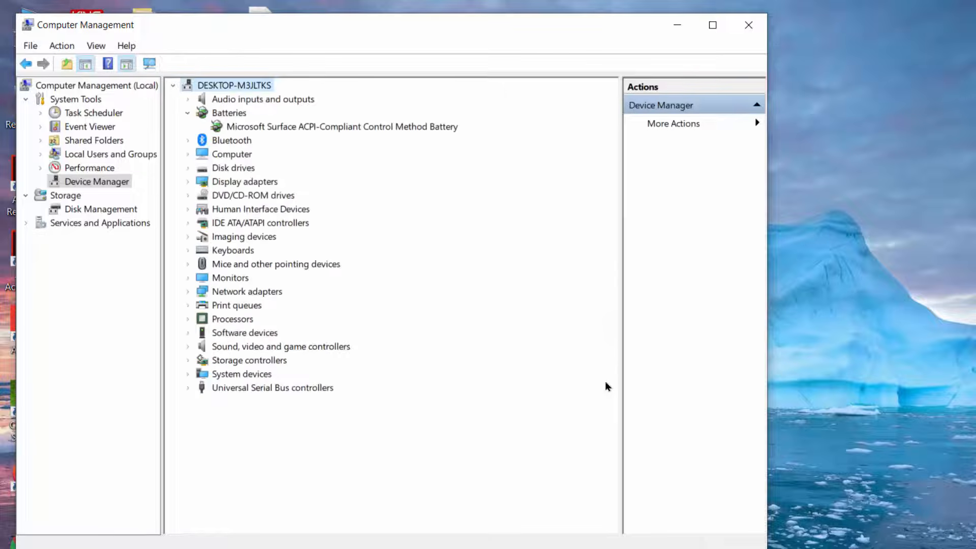
pyautogui.rightClick(228, 114)
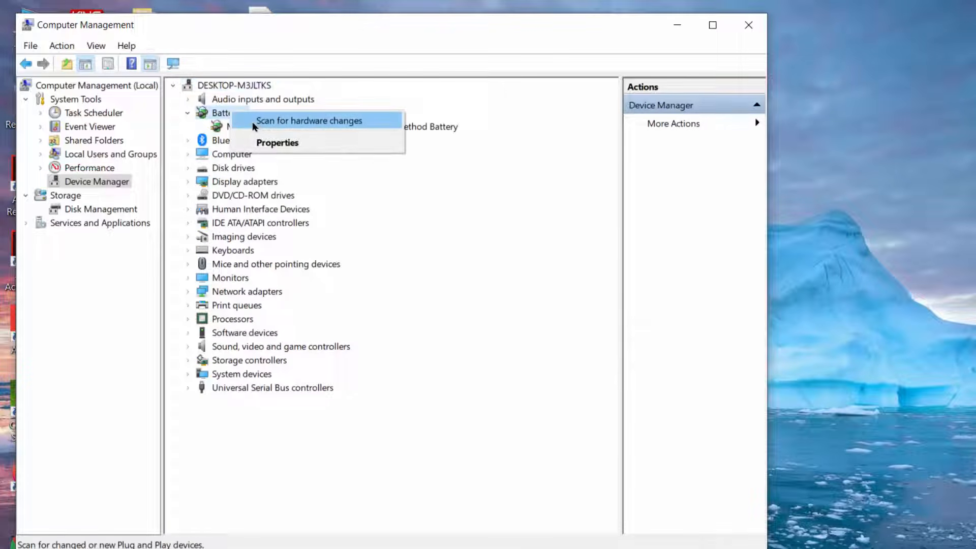
pyautogui.click(254, 120)
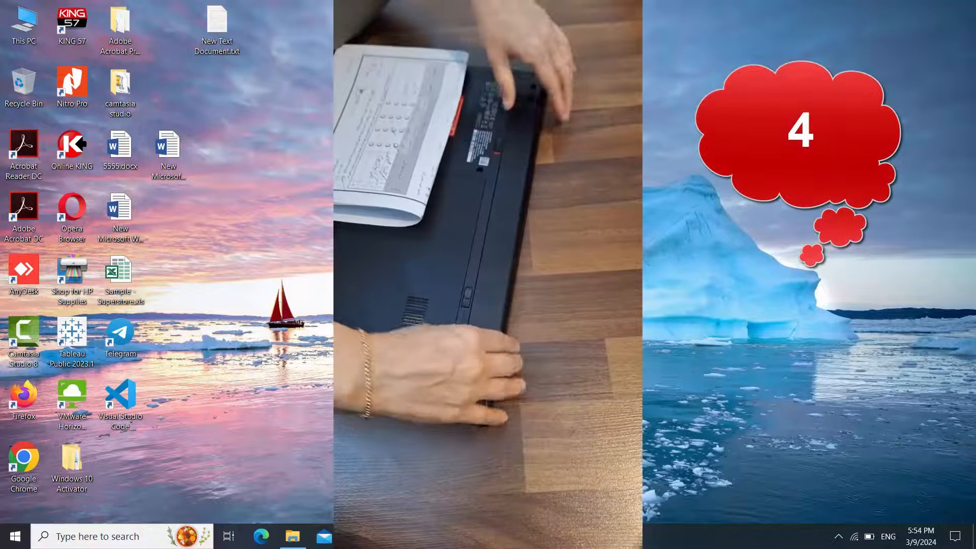